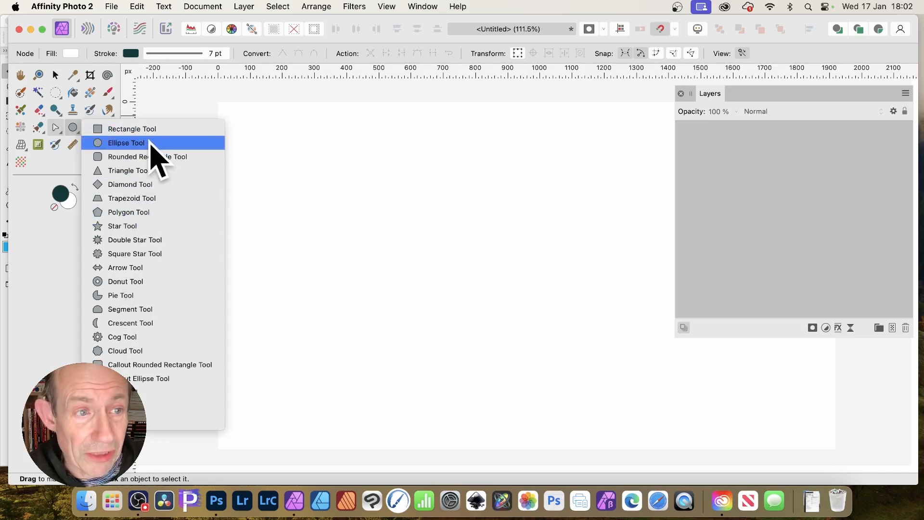
Draw a large circle on the canvas with the Ellipse Tool and convert it to curves
click(150, 143)
drag(327, 135, 621, 422)
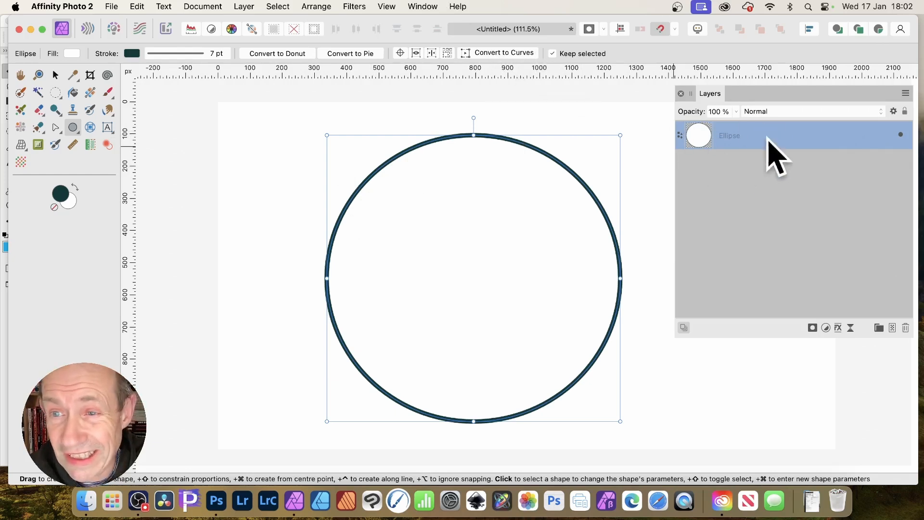
click(492, 53)
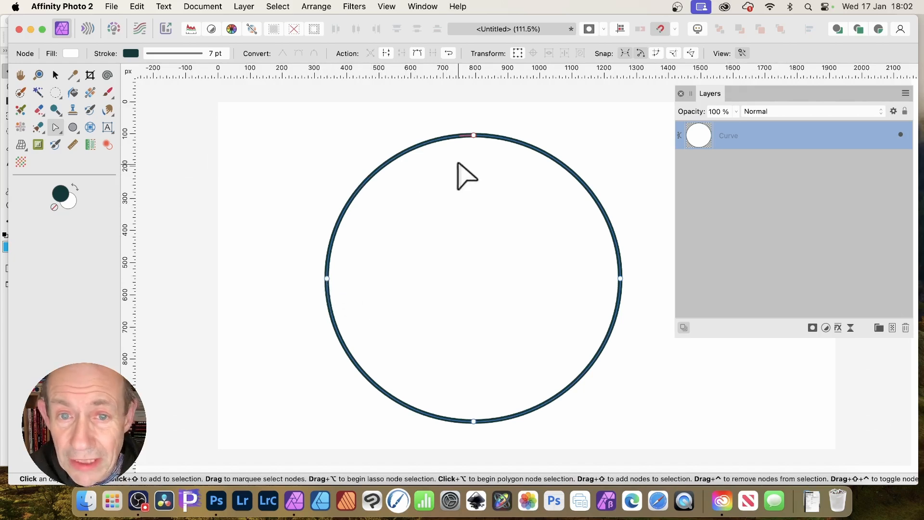
Try inserting midpoint nodes with only some circle nodes selected: first the top and left ones, then the top, left and right ones
drag(257, 109, 514, 319)
click(56, 128)
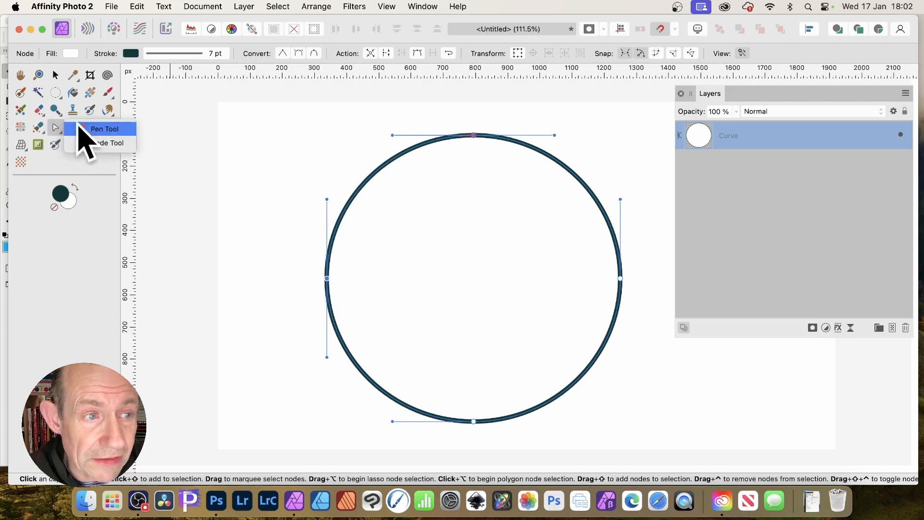
click(115, 145)
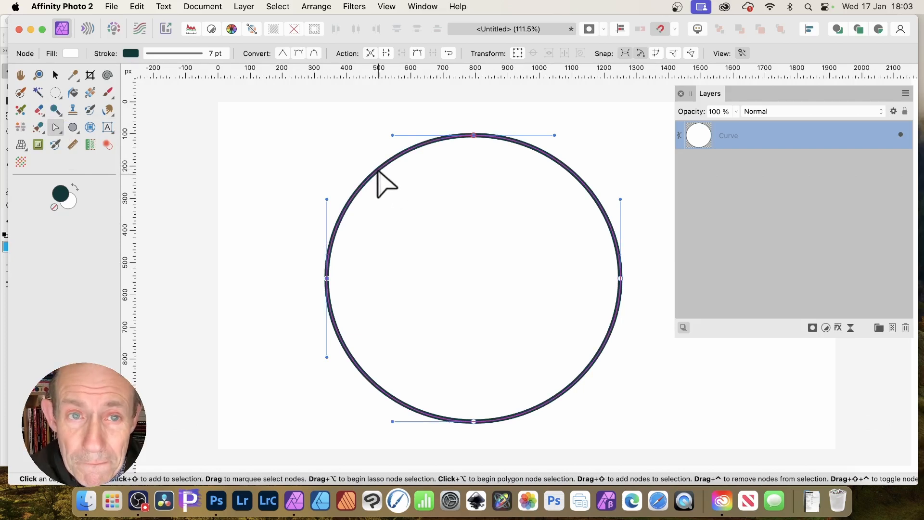
click(370, 54)
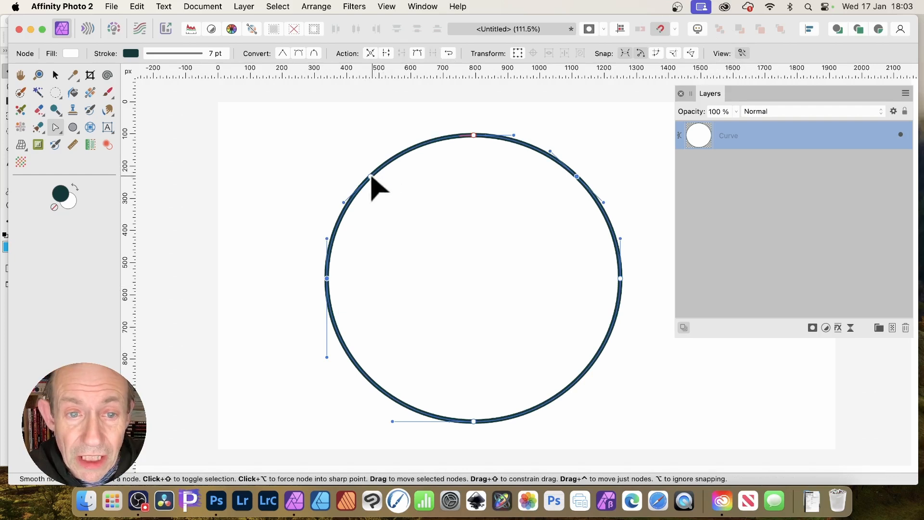
key(super+z)
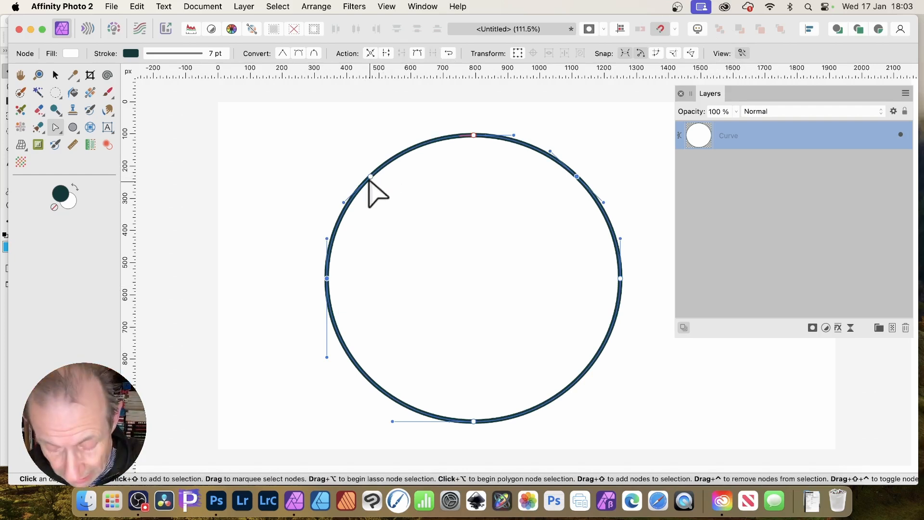
drag(267, 99, 650, 291)
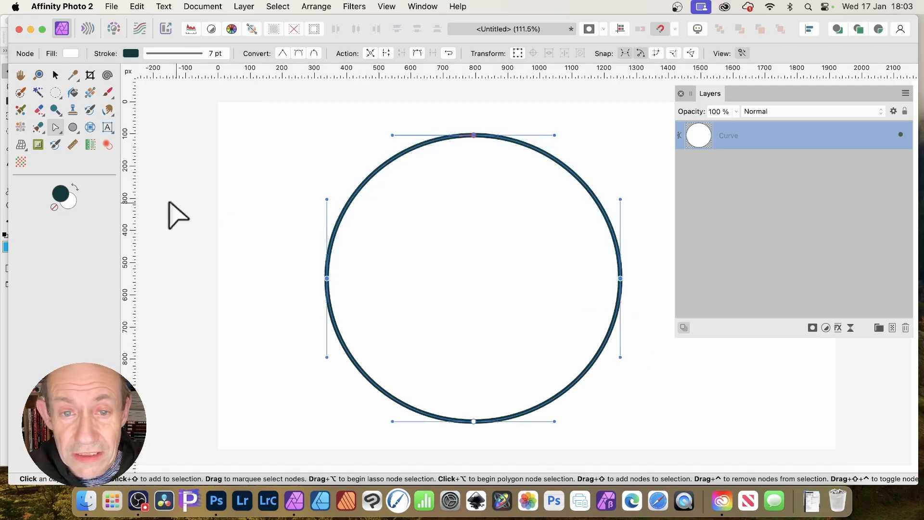
click(371, 53)
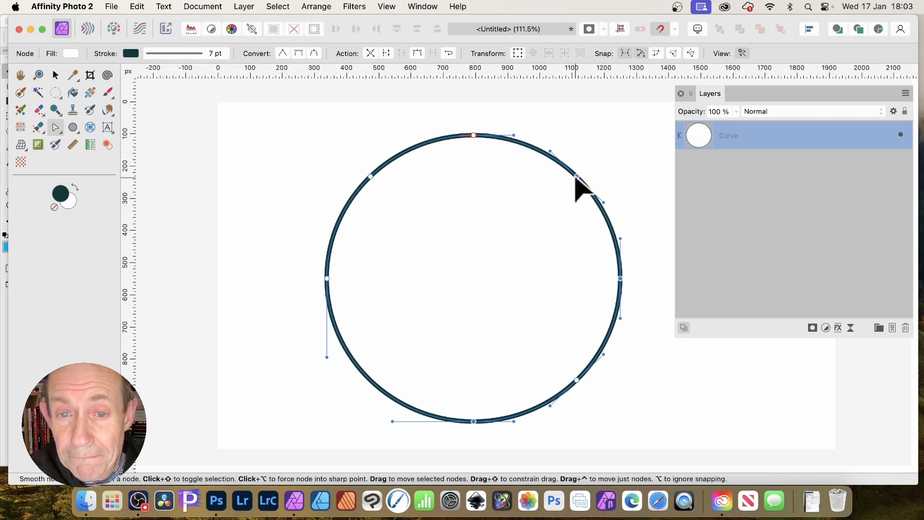
Subdivide the circle evenly by repeatedly selecting all its nodes and inserting midpoint nodes between them
drag(271, 104, 677, 459)
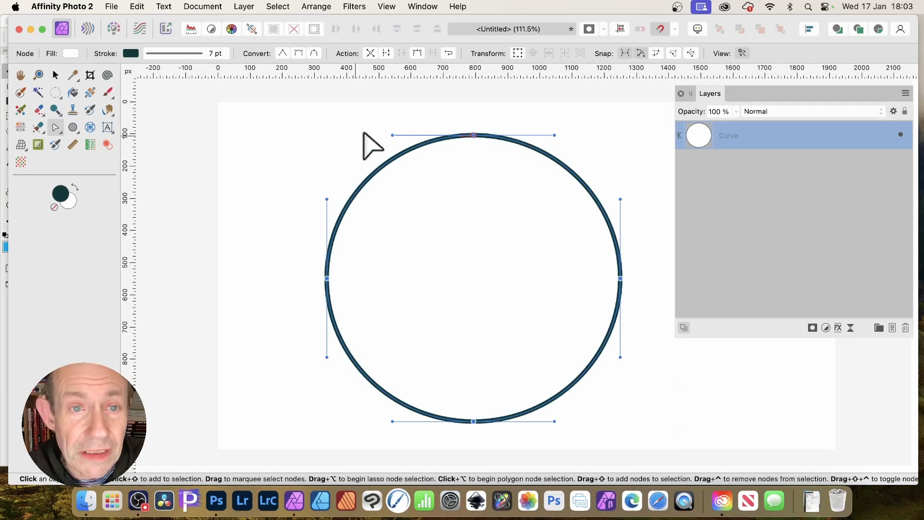
click(370, 53)
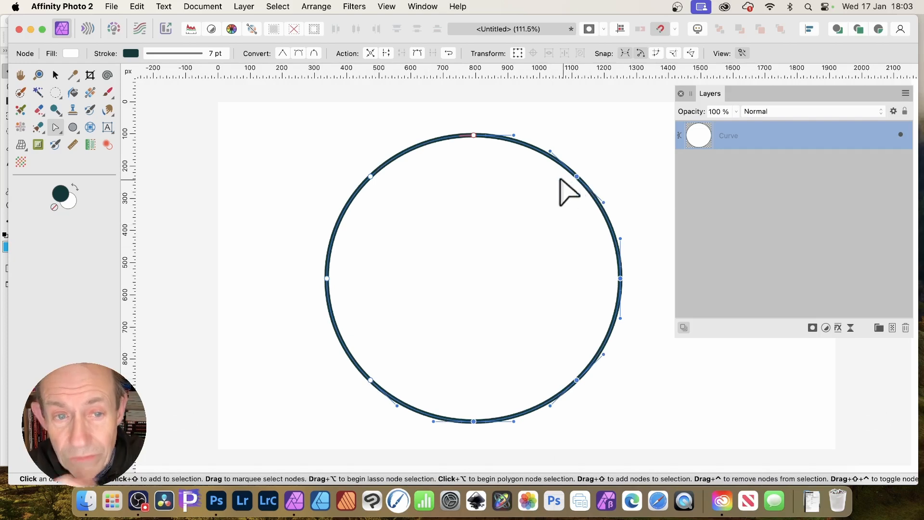
drag(273, 107, 670, 464)
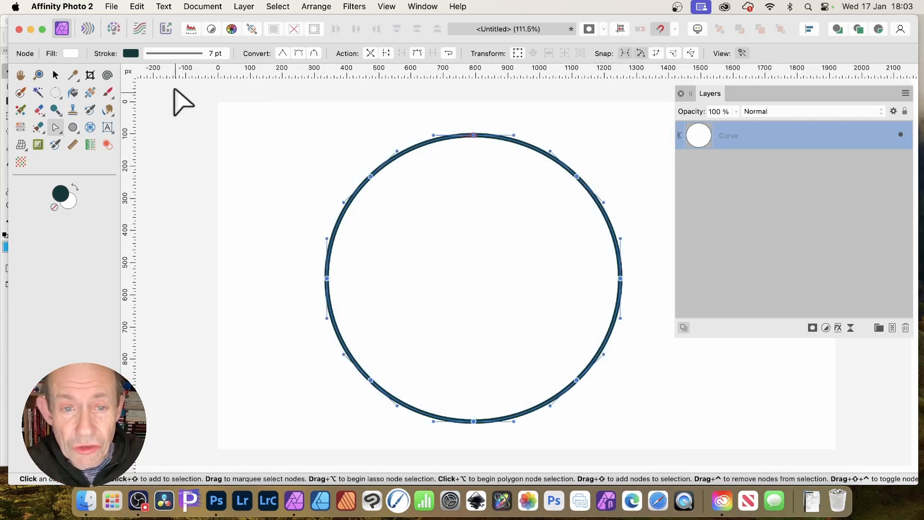
drag(254, 103, 667, 453)
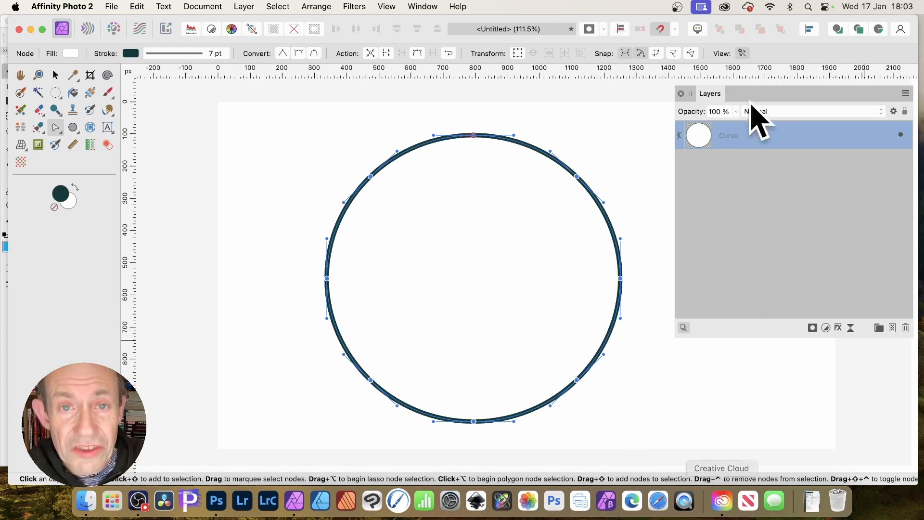
click(371, 54)
drag(256, 106, 681, 462)
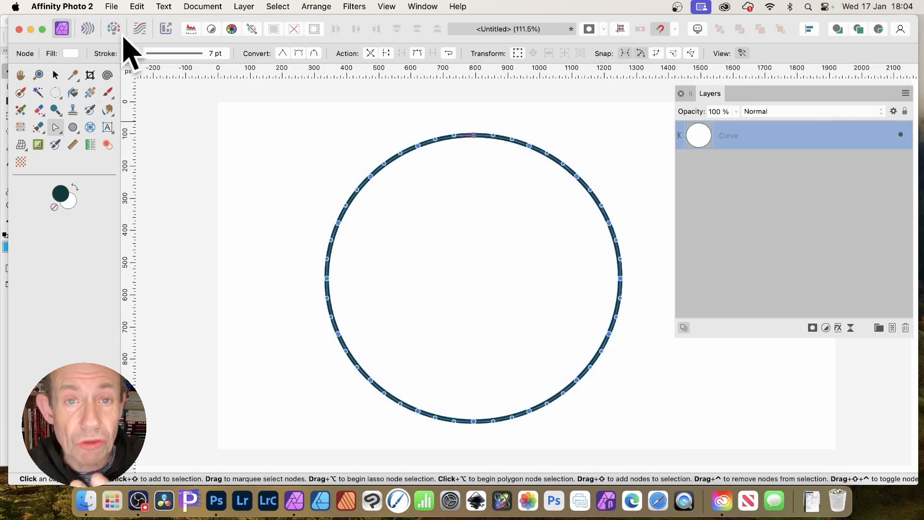
click(371, 55)
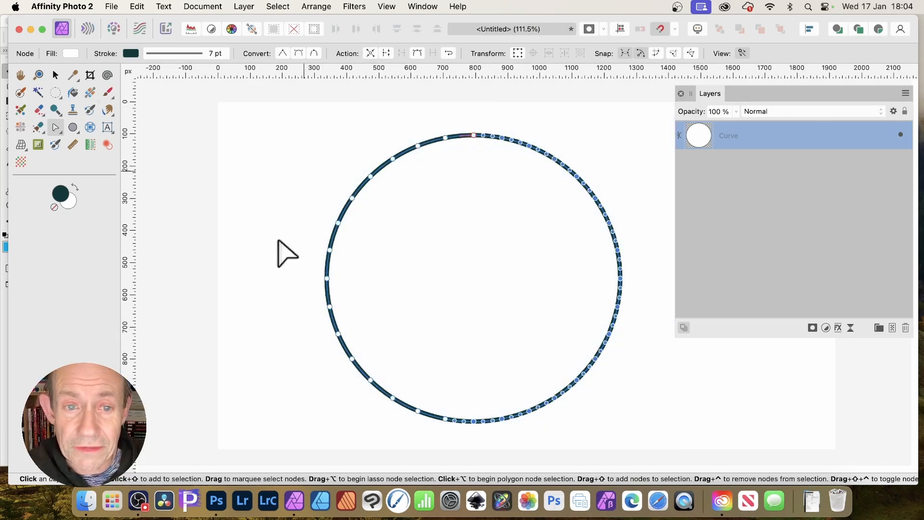
drag(273, 116, 699, 458)
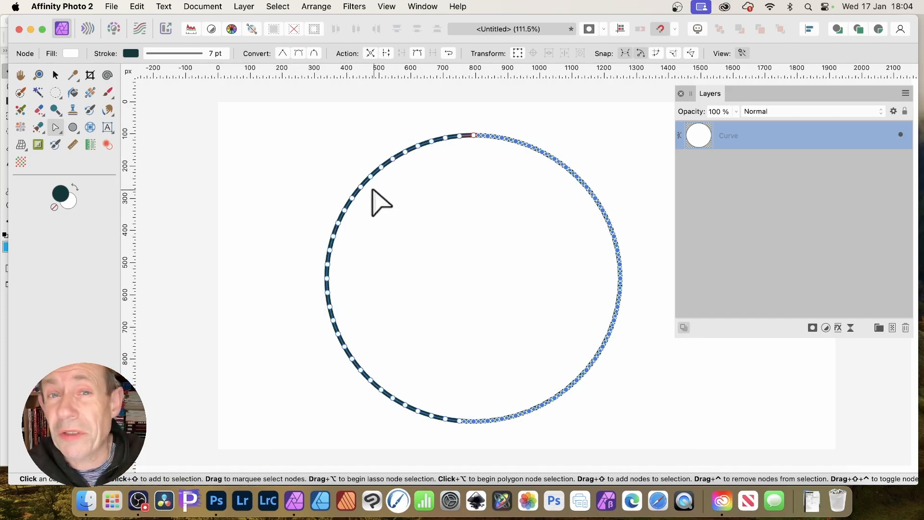
Pull four nodes along the circle's upper-left edge outward to form pointed spikes
click(385, 166)
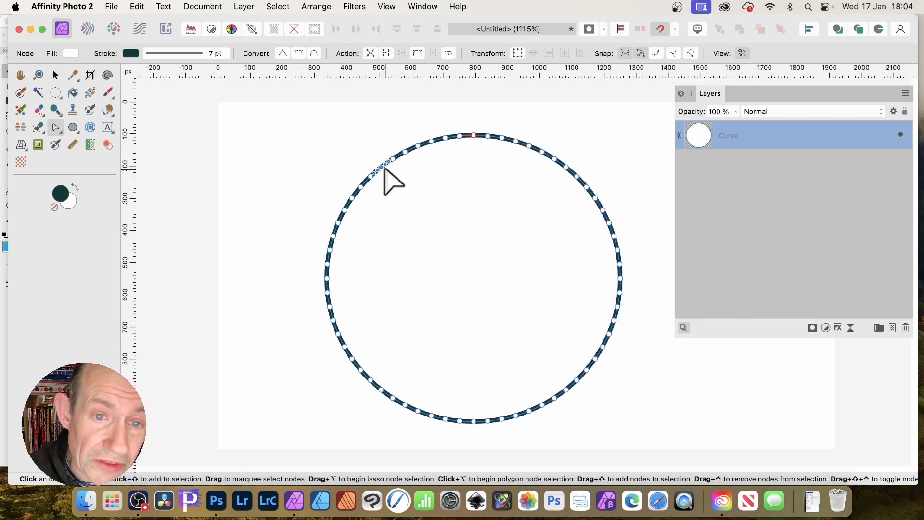
drag(382, 166, 299, 112)
drag(353, 201, 246, 147)
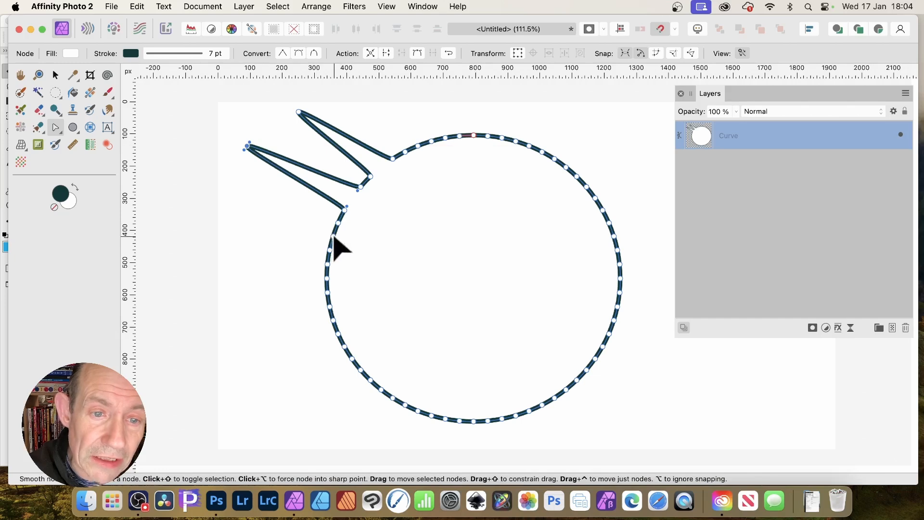
drag(324, 234, 224, 201)
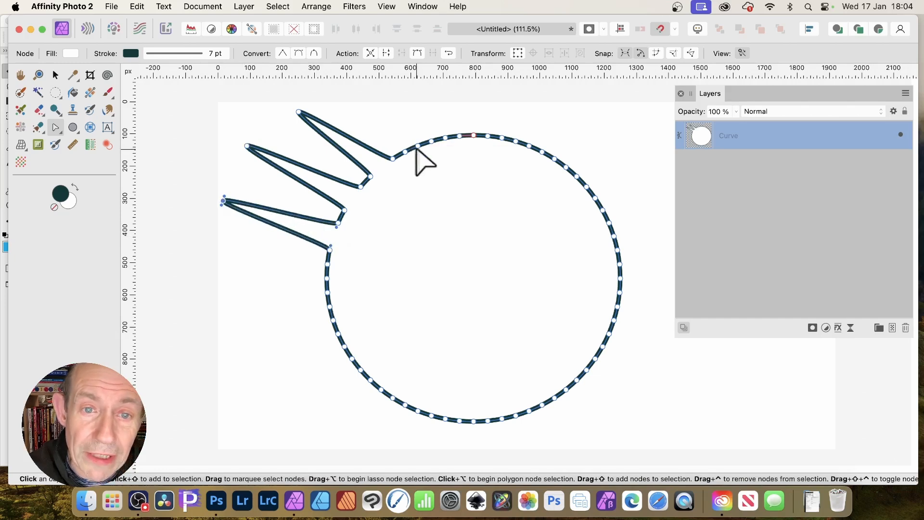
drag(417, 147, 374, 103)
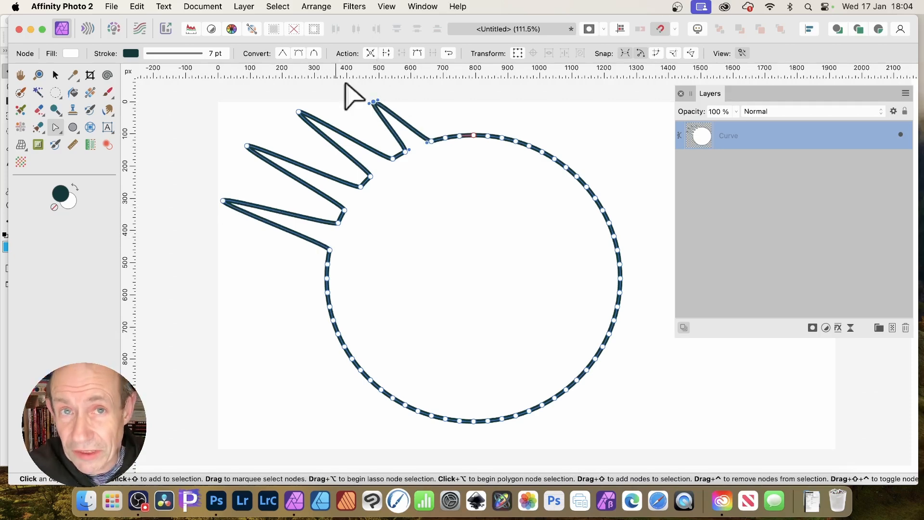
Delete the spiked circle curve to clear the canvas
key(Delete)
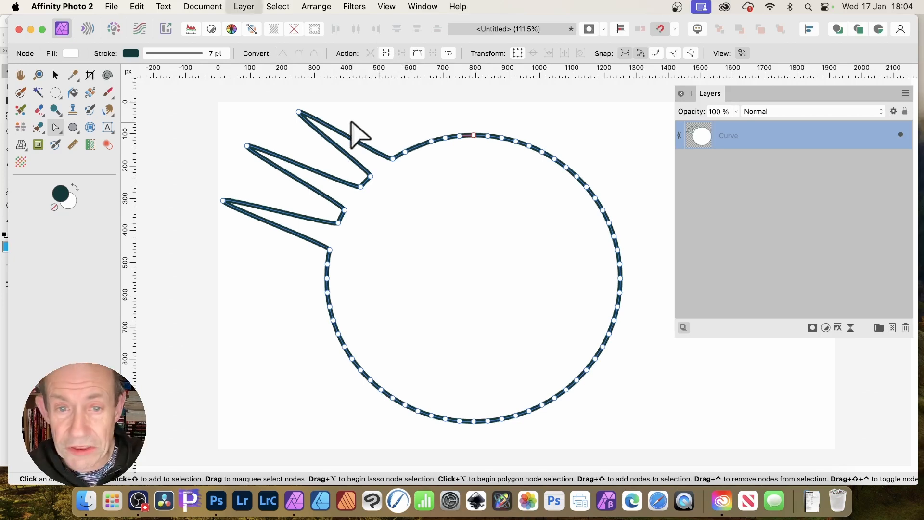
click(61, 128)
click(36, 165)
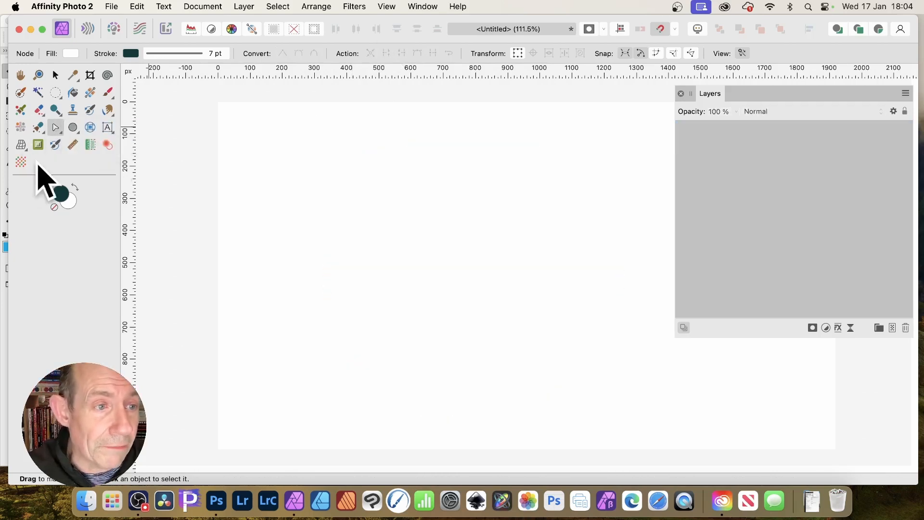
Draw a star with 17 points on the canvas using the Star Tool
click(79, 134)
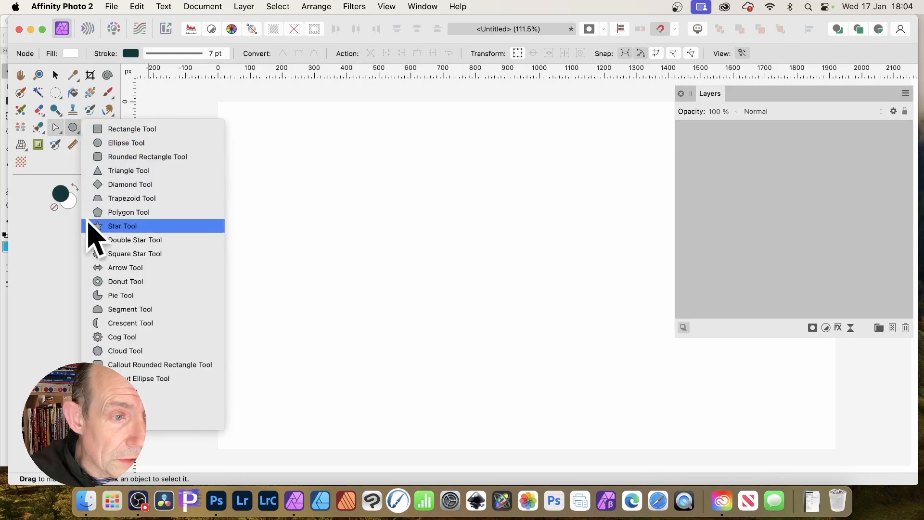
click(121, 227)
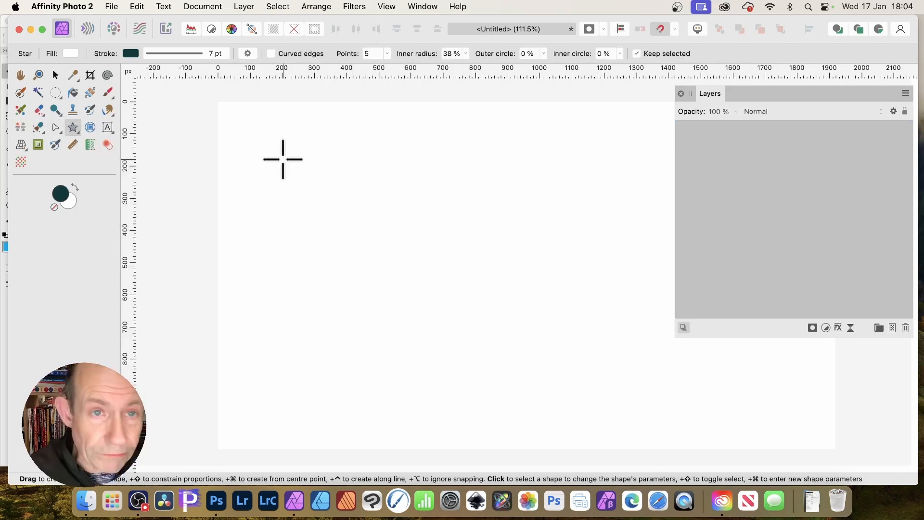
click(388, 54)
drag(397, 68, 415, 67)
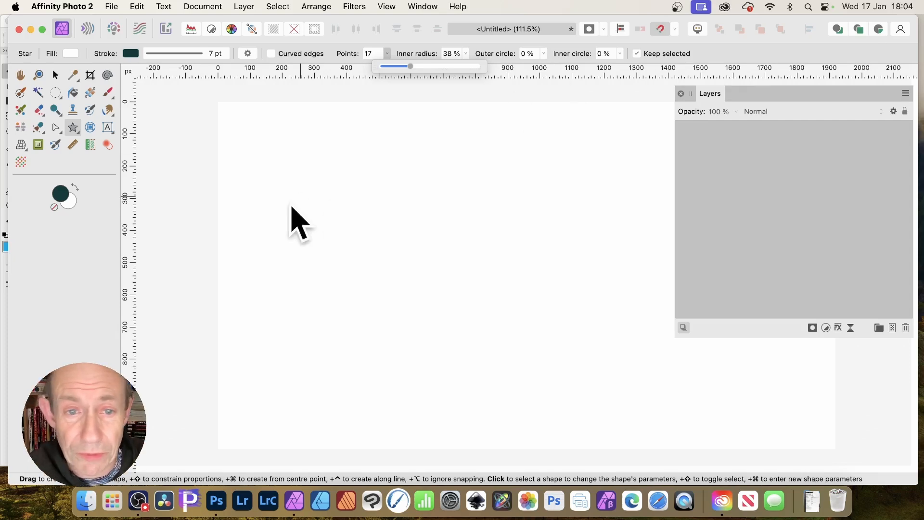
drag(385, 210, 634, 441)
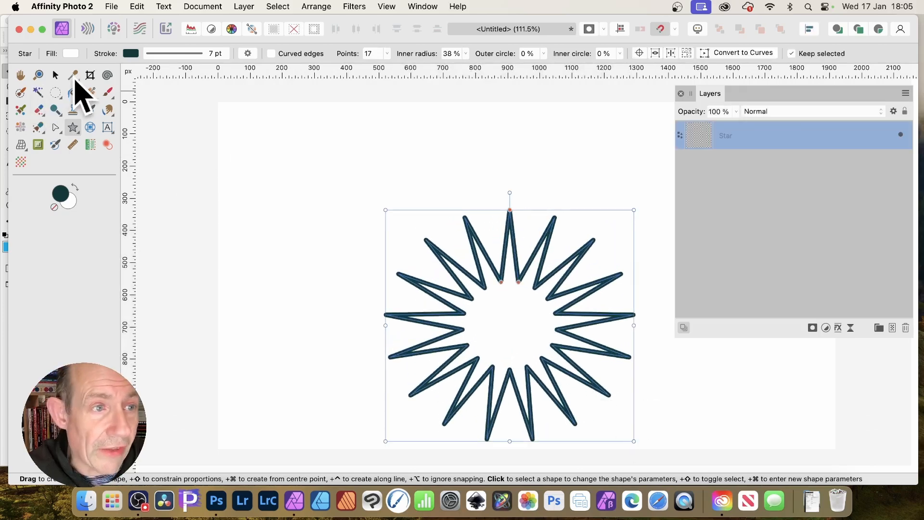
Enlarge the star up to the page's top edge and convert it to curves
click(56, 75)
drag(389, 210, 259, 102)
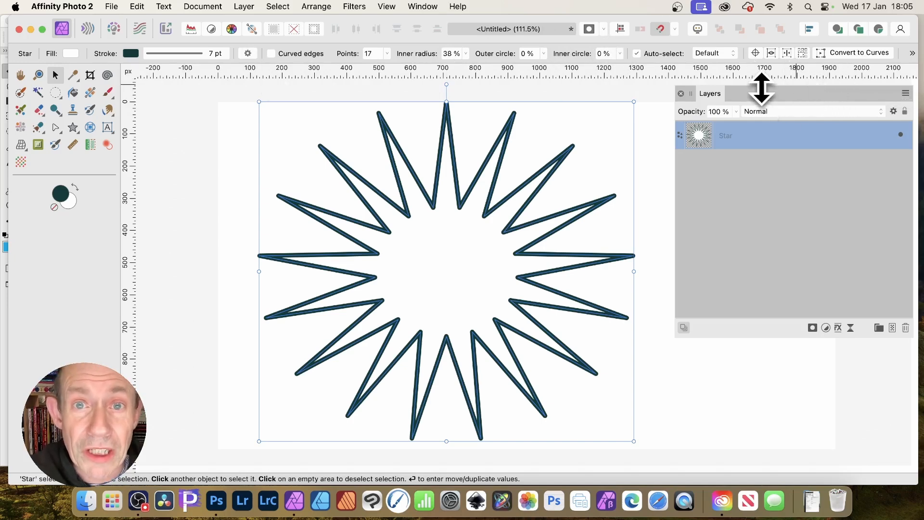
click(848, 53)
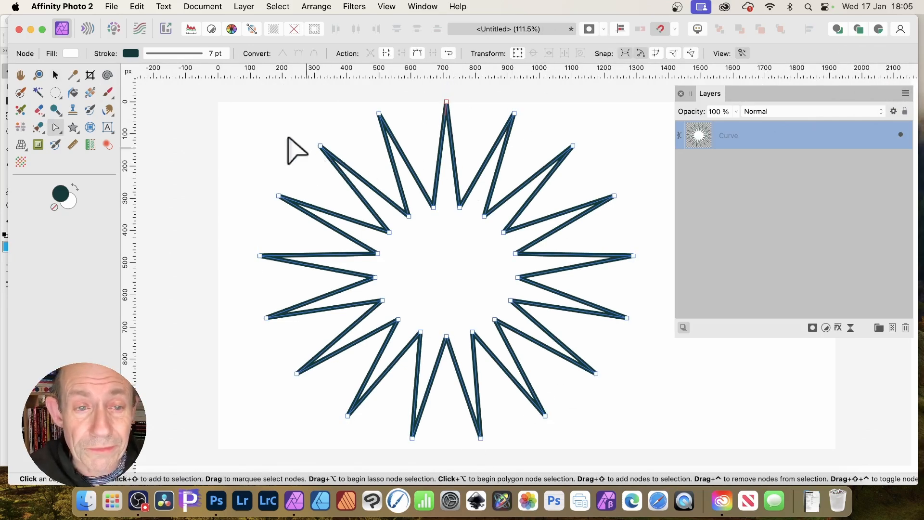
Try inserting midpoint nodes using only the selected nodes of the star's upper-left spikes
drag(285, 119, 437, 256)
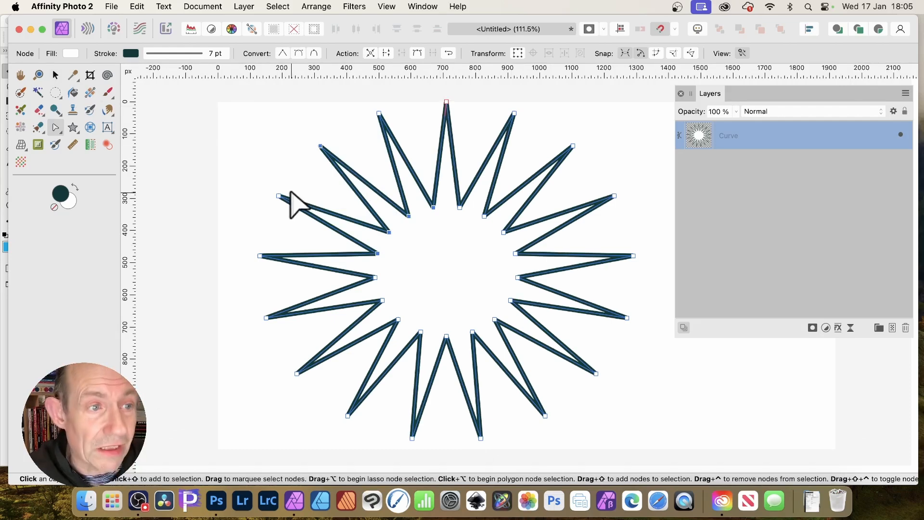
click(371, 54)
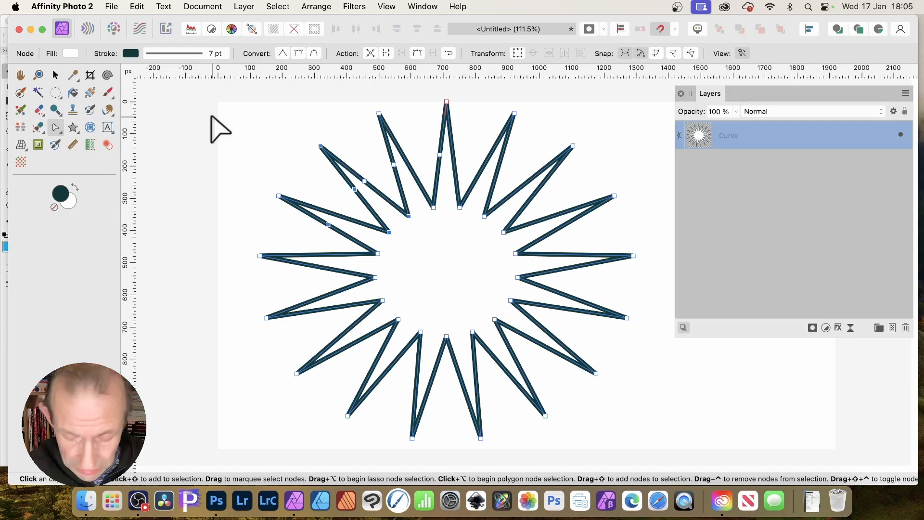
Insert midpoint nodes along the whole star twice, with all of its nodes selected each time
drag(233, 92, 715, 466)
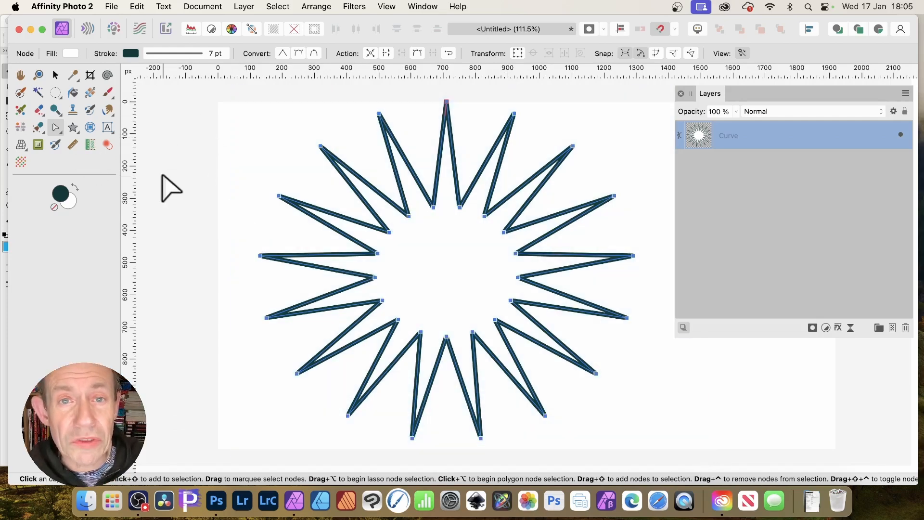
click(371, 52)
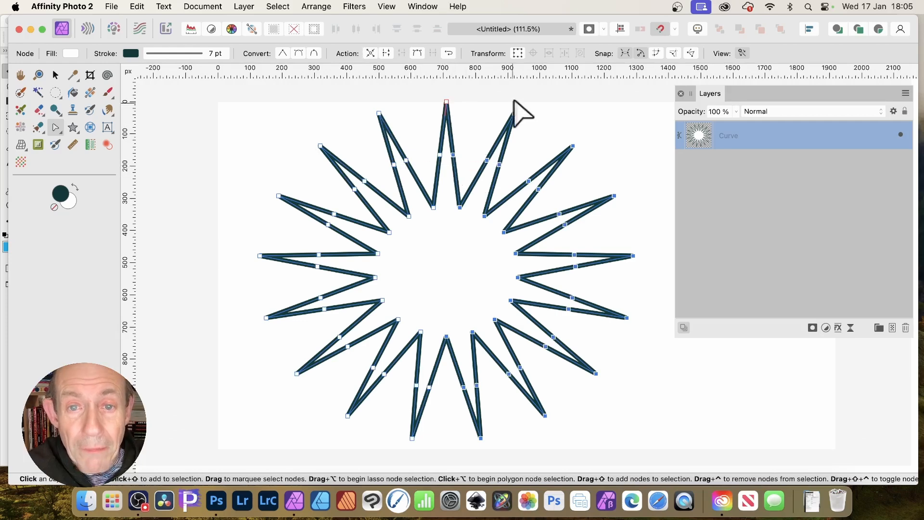
drag(214, 96, 707, 492)
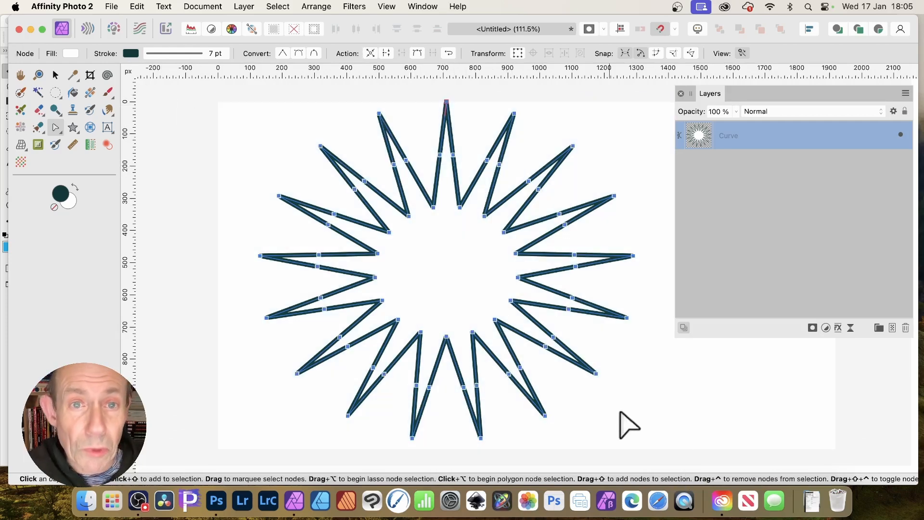
click(371, 54)
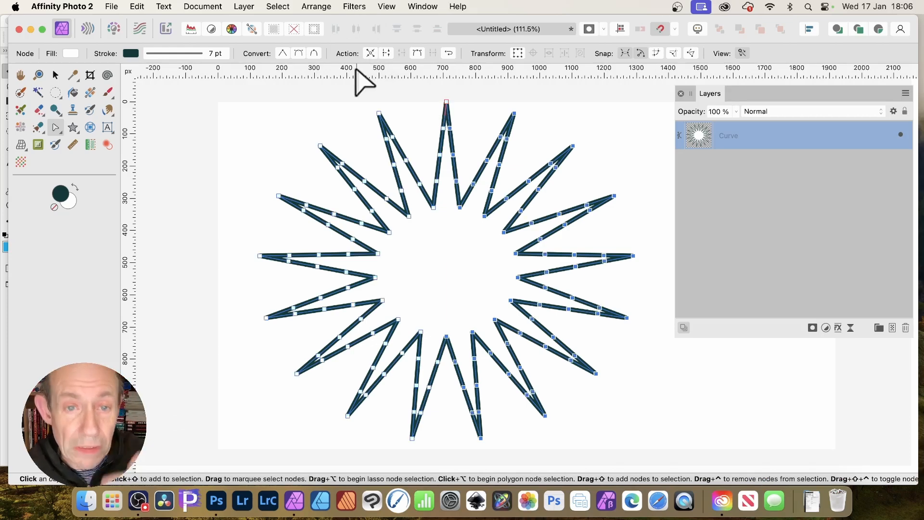
Bend the star's three topmost spikes by moving the nodes just below their tips sideways, two to the left and one to the right
mouse_move(370, 129)
mouse_down()
mouse_move(413, 165)
mouse_move(358, 141)
mouse_up()
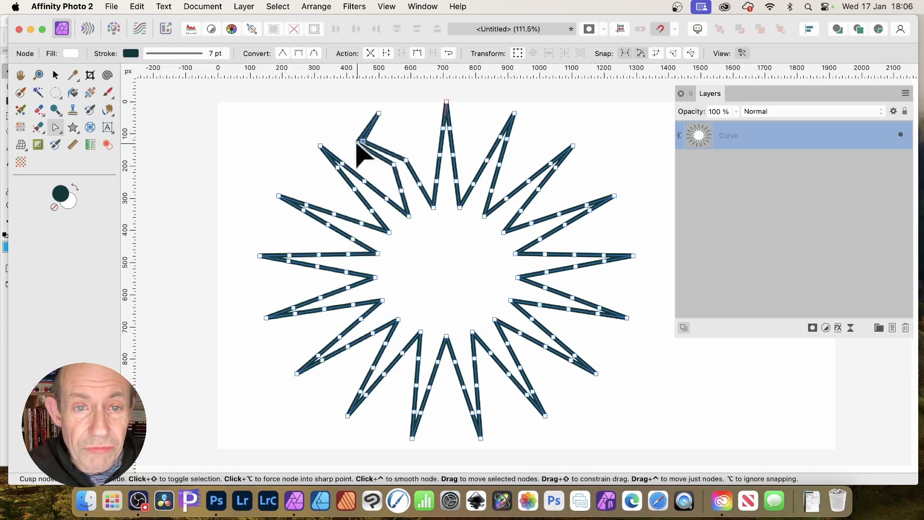
mouse_move(417, 113)
mouse_down()
mouse_move(454, 138)
mouse_move(414, 130)
mouse_up()
drag(484, 128, 527, 148)
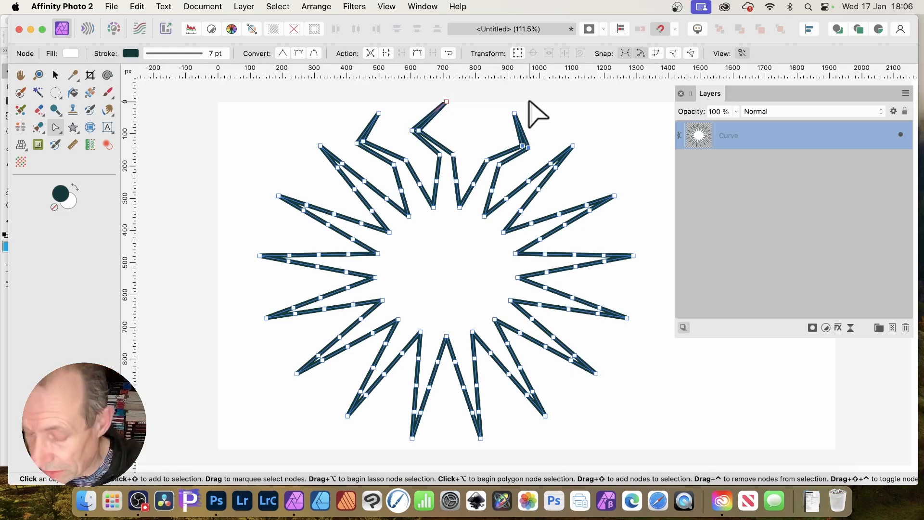
Delete the star and draw an open, wavy four-node curve across the page with the Pen tool
key(Delete)
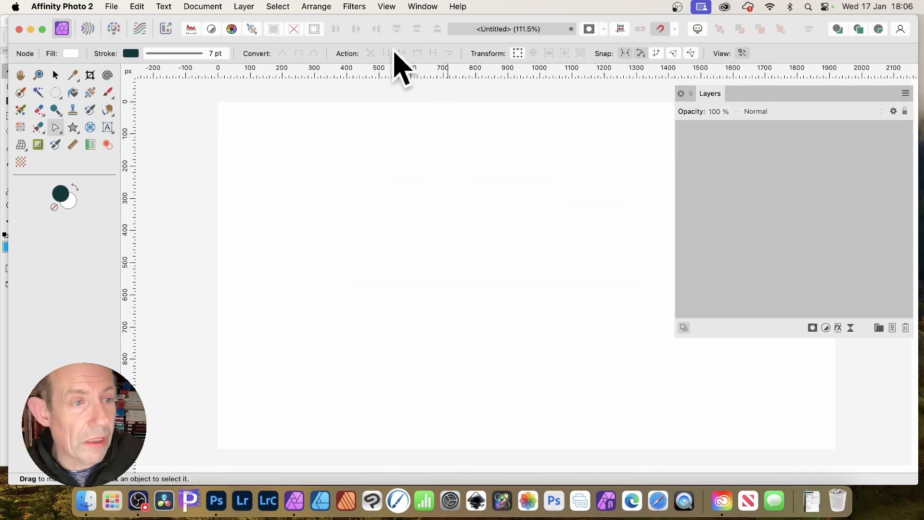
right_click(56, 135)
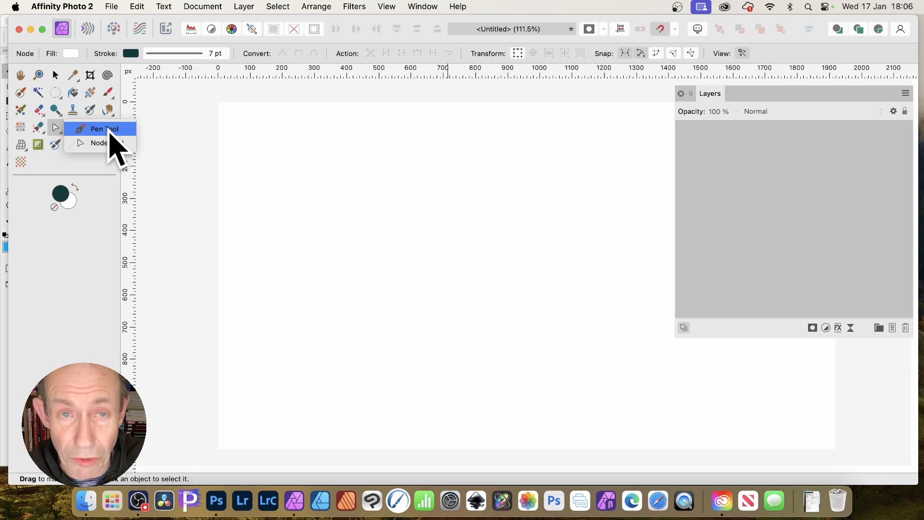
click(109, 133)
click(332, 280)
drag(403, 157, 460, 210)
drag(515, 289, 608, 242)
drag(612, 142, 550, 102)
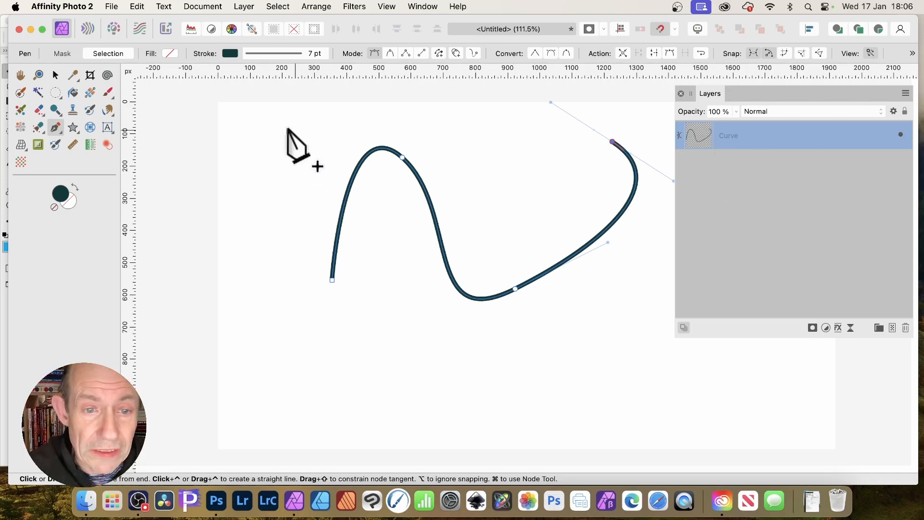
Insert midpoint nodes around the wavy curve's first two nodes, with only those two selected in the Node tool
click(60, 129)
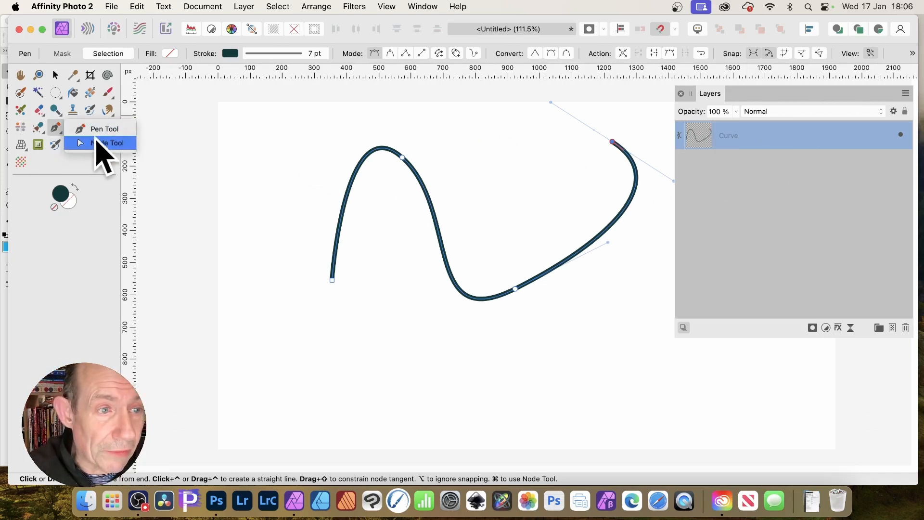
click(99, 142)
drag(299, 123, 442, 318)
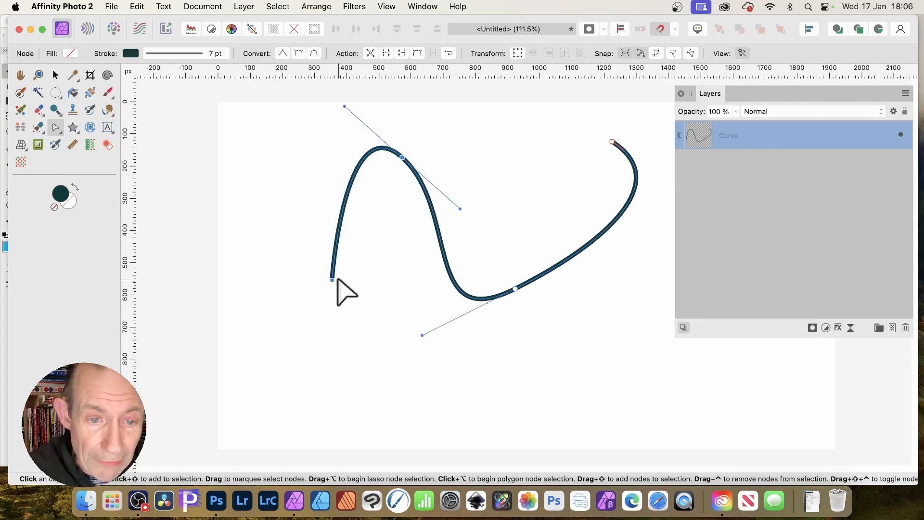
click(371, 54)
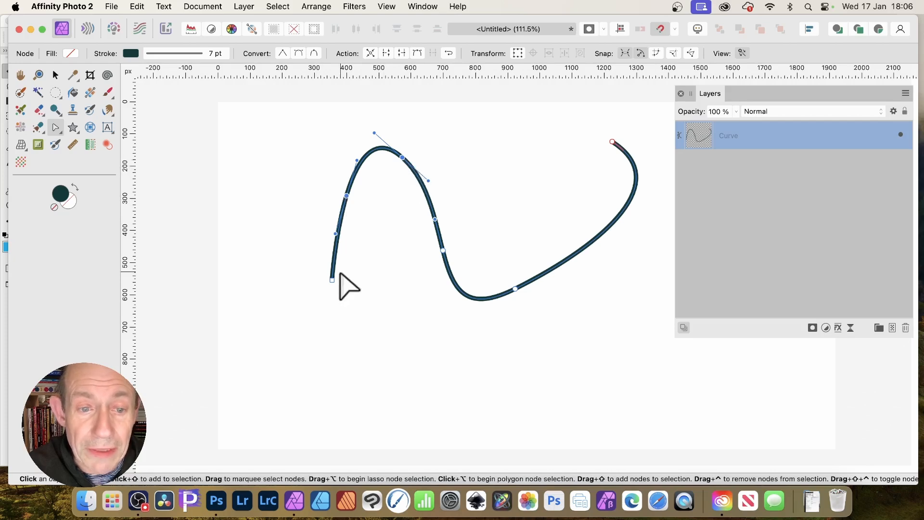
Insert midpoint nodes along the entire wavy curve, with all of its nodes selected
drag(294, 86, 695, 344)
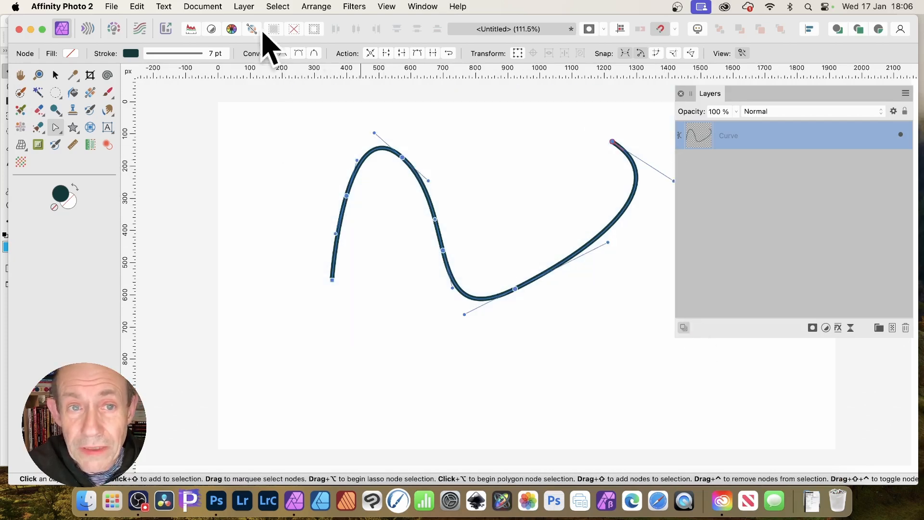
click(370, 54)
drag(287, 87, 688, 373)
click(371, 52)
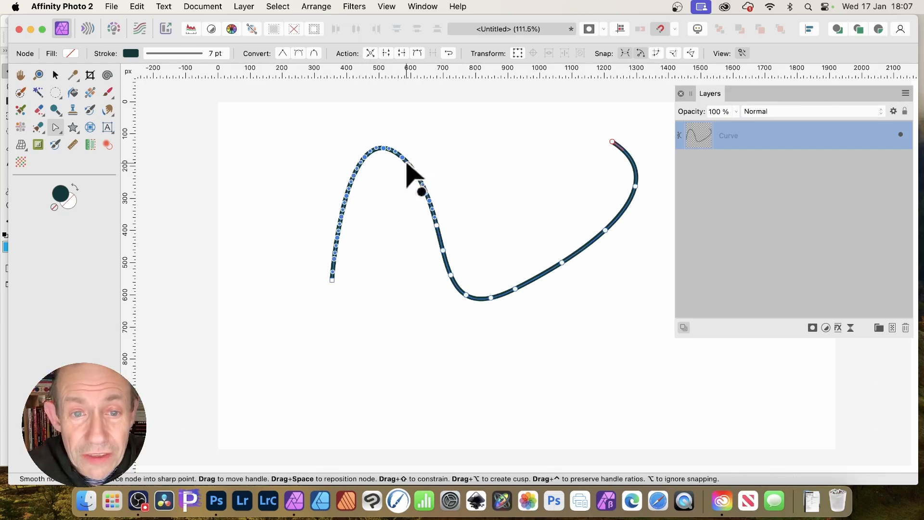
Shift the selected nodes of the curve's first hump slightly right and down together, and pick out the single node at its peak
mouse_move(403, 162)
mouse_down()
mouse_move(435, 130)
mouse_move(409, 161)
mouse_up()
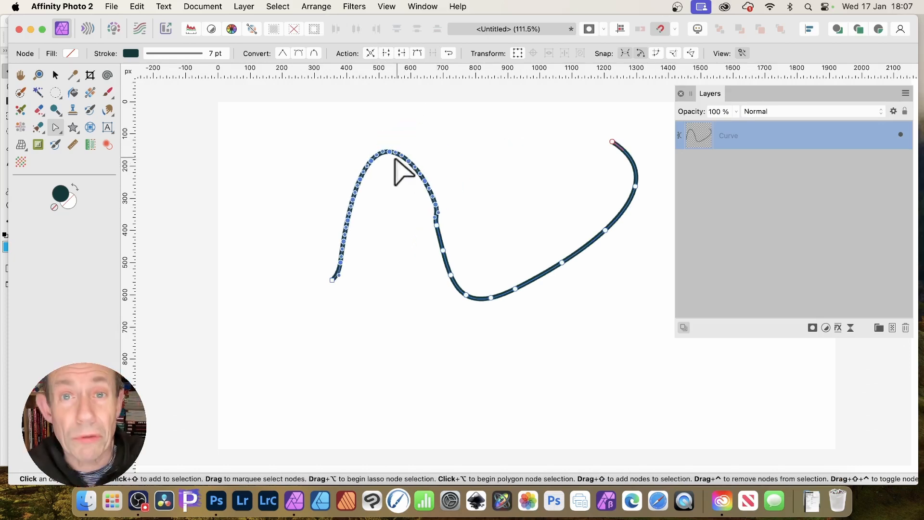
click(457, 182)
drag(305, 119, 350, 127)
click(399, 152)
click(390, 152)
Pull seven individual nodes outward into spikes, four around the first hump and three along the rest of the curve
drag(390, 151, 387, 117)
drag(362, 179, 303, 167)
drag(343, 242, 265, 235)
drag(437, 204, 491, 183)
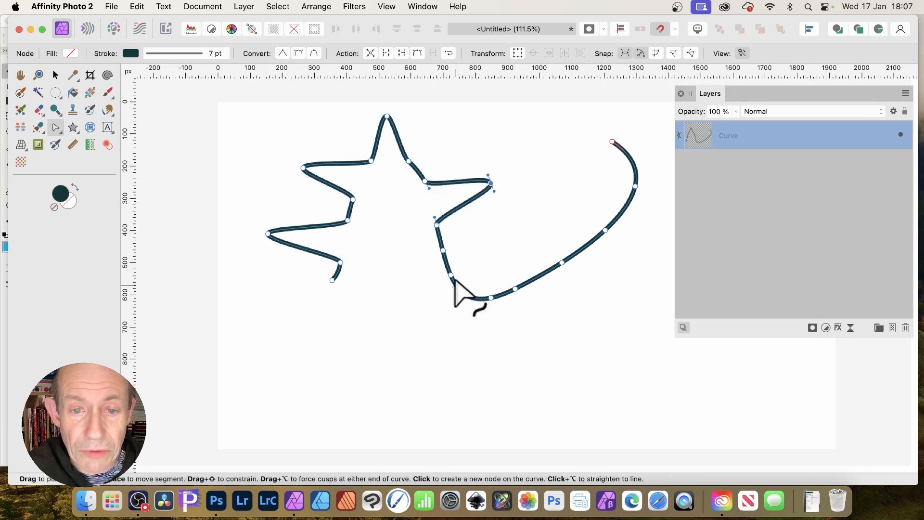
drag(451, 275, 417, 283)
drag(516, 289, 549, 351)
drag(636, 187, 674, 235)
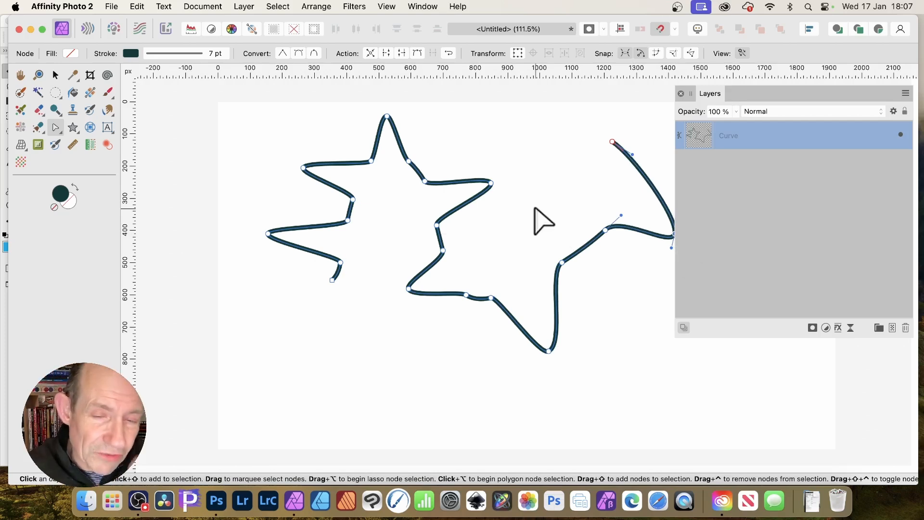
Break the spiky curve at all of its nodes into separate segments and deselect the resulting curves
drag(229, 87, 751, 428)
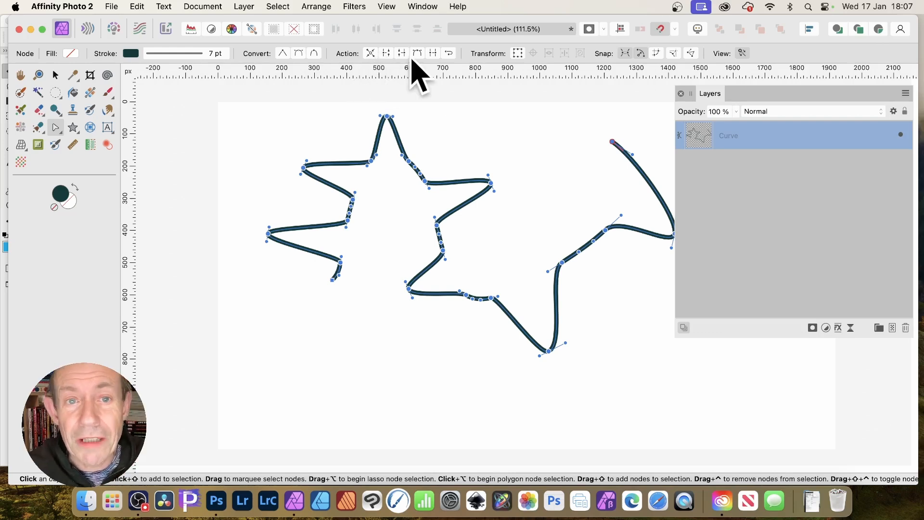
click(387, 53)
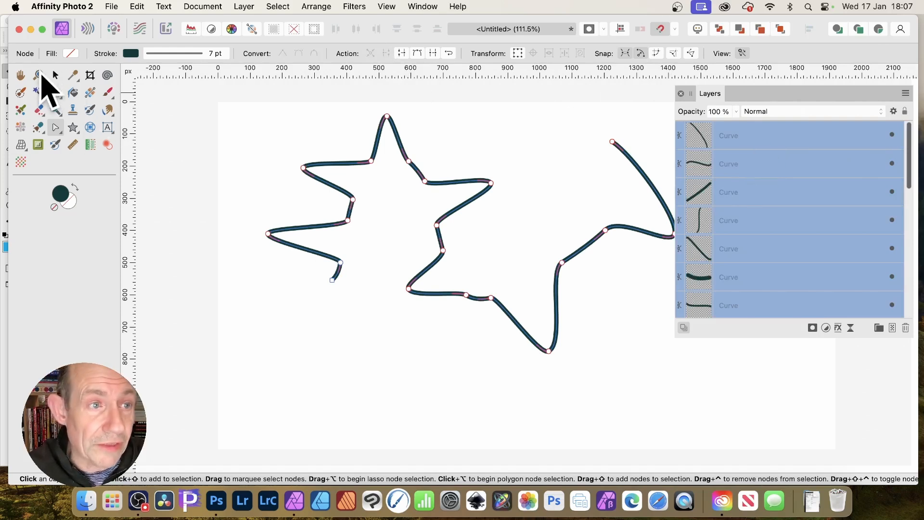
click(54, 76)
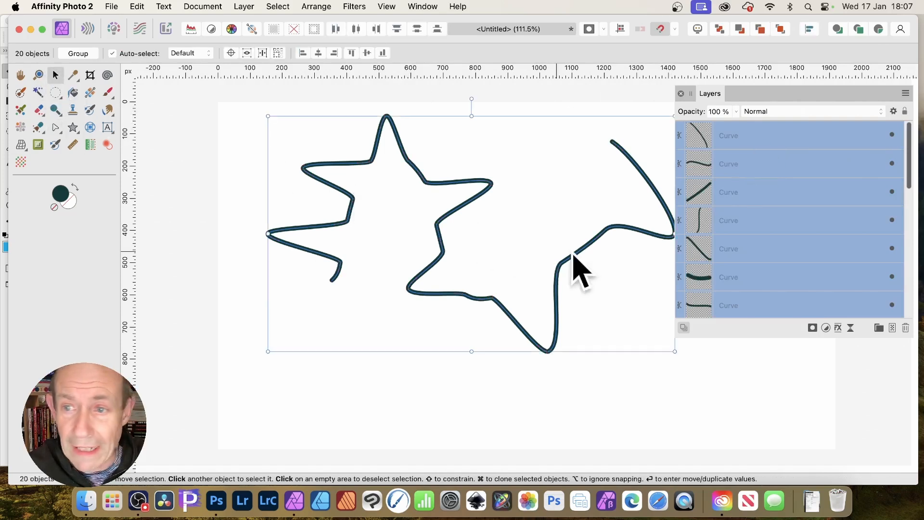
click(618, 367)
Move the last five segments at the curve's right end apart from each other, shifting the Layers panel aside to reach them
click(739, 140)
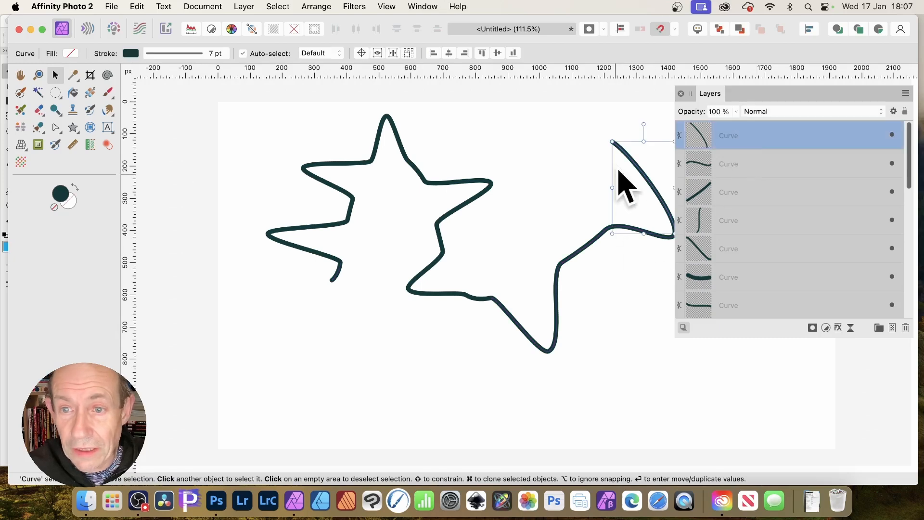
drag(645, 181, 653, 159)
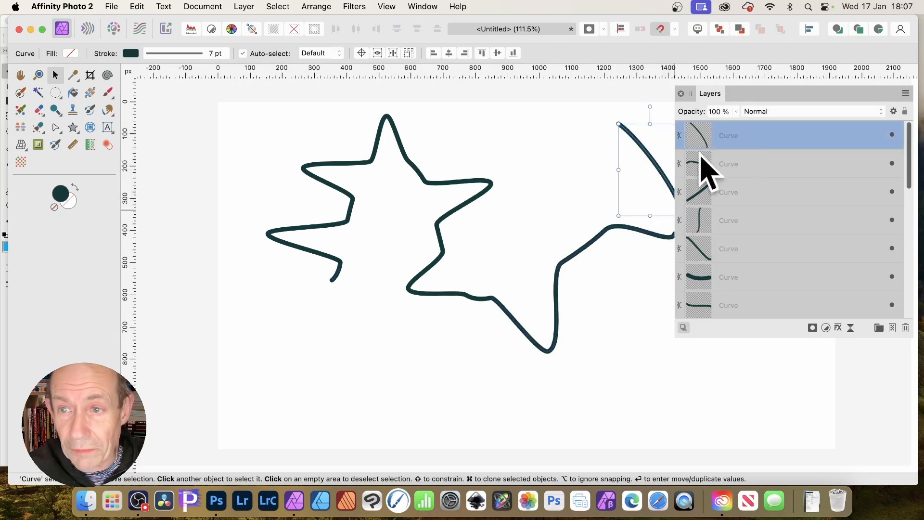
drag(718, 97, 763, 97)
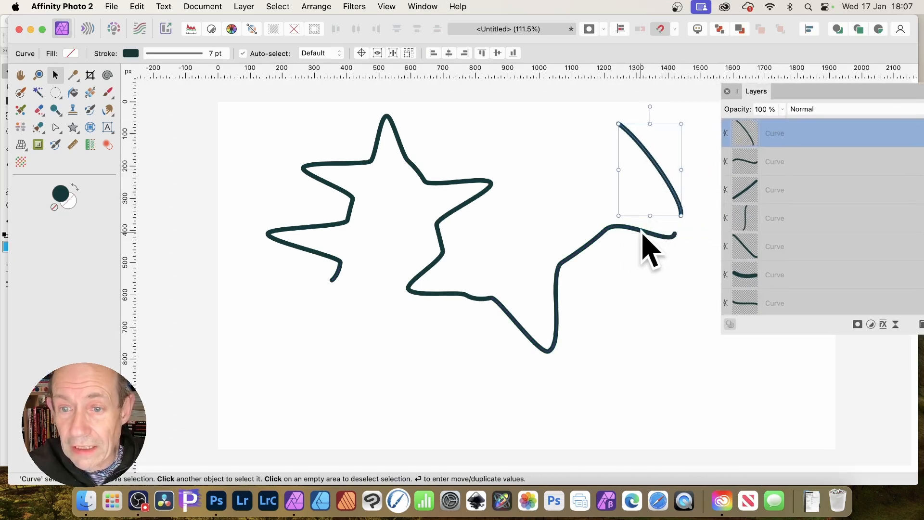
click(645, 245)
drag(648, 237, 660, 258)
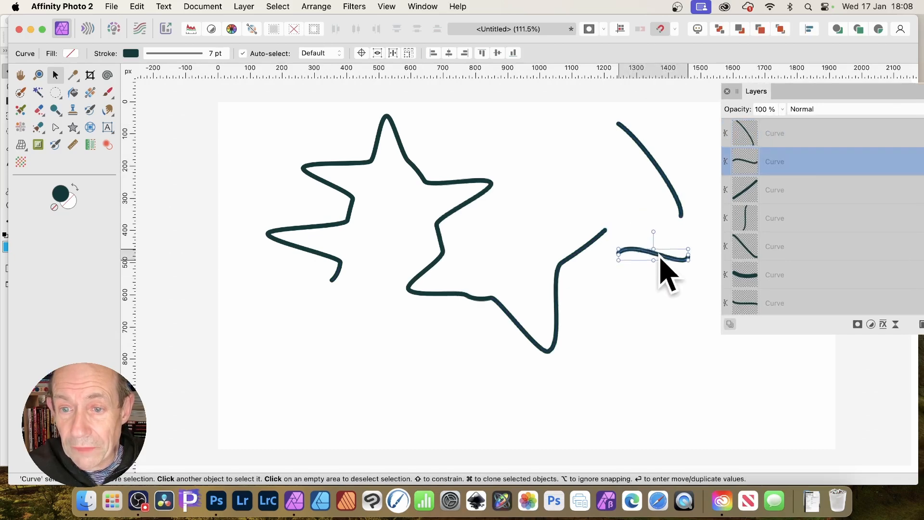
click(585, 247)
drag(585, 246, 578, 241)
drag(556, 318, 516, 333)
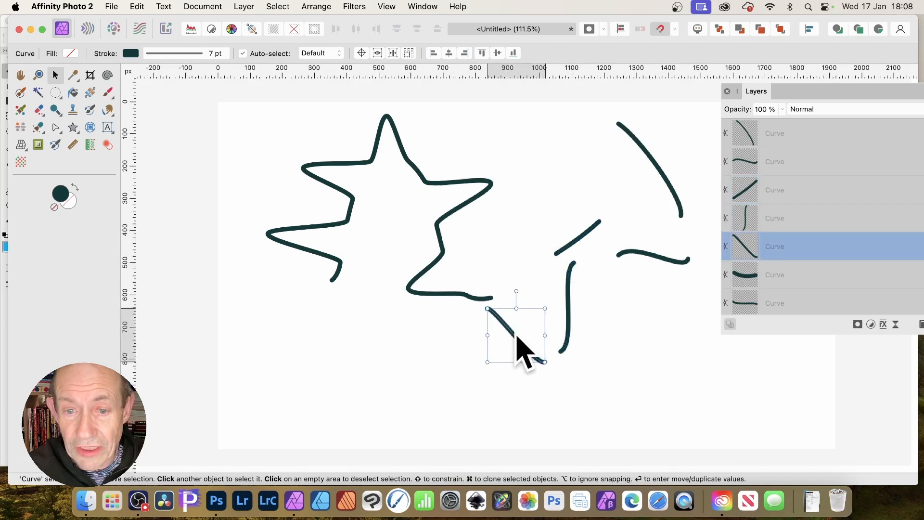